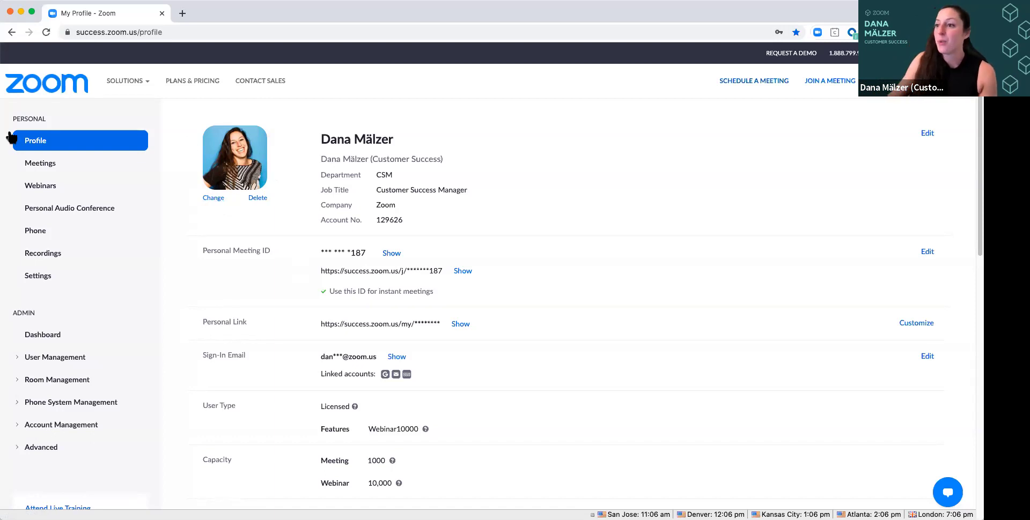
Step: Start scheduling a new meeting and set its topic to "Girlguiding Demo Meeting"
click(55, 169)
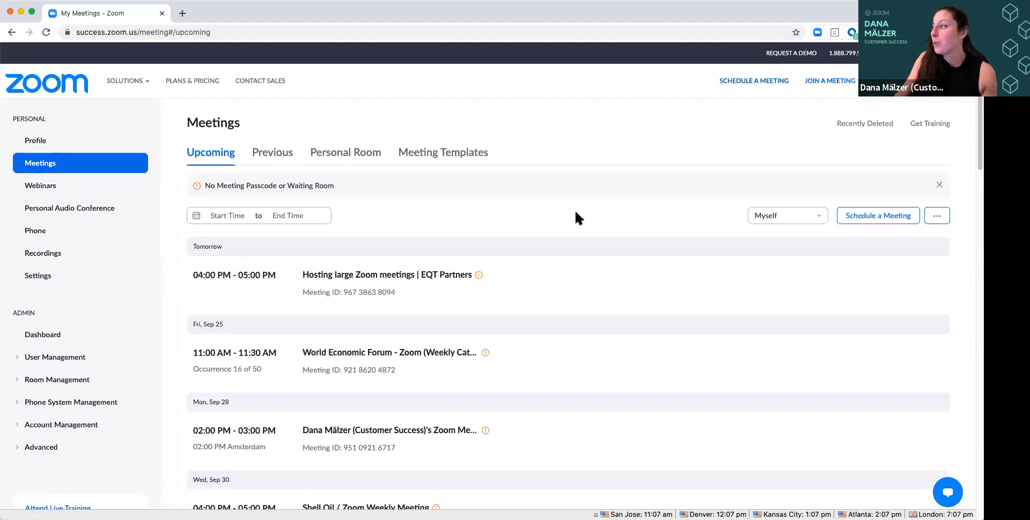
click(884, 217)
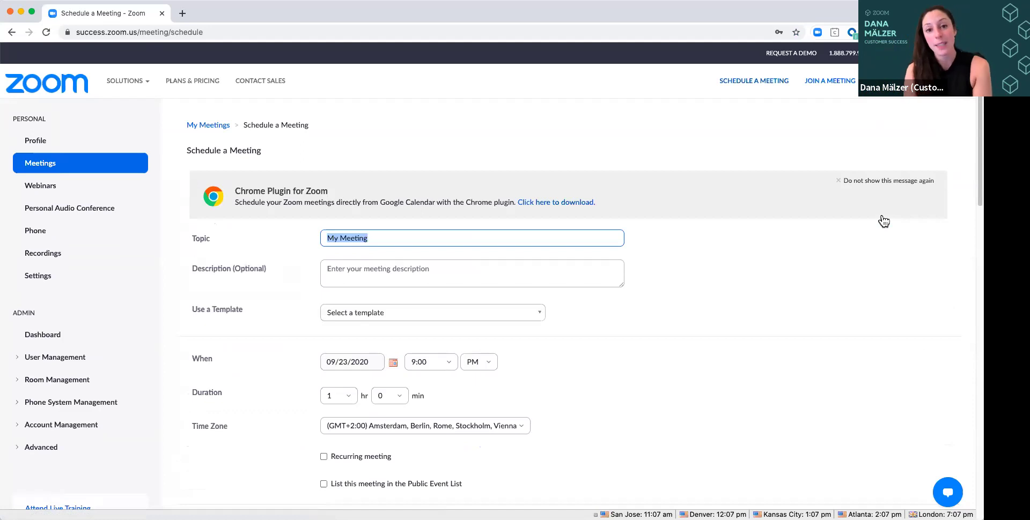
text(Gi)
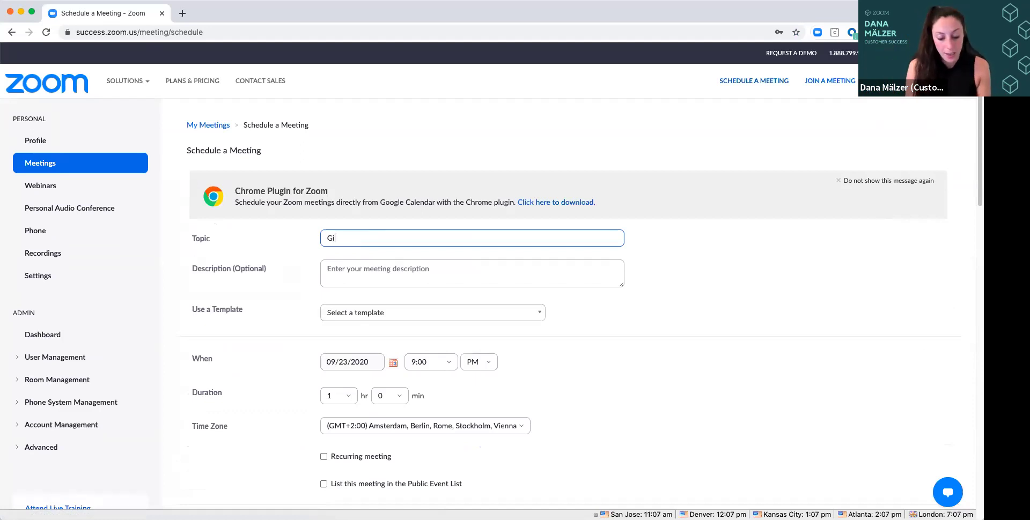
text(rlguiding Demo Meeting)
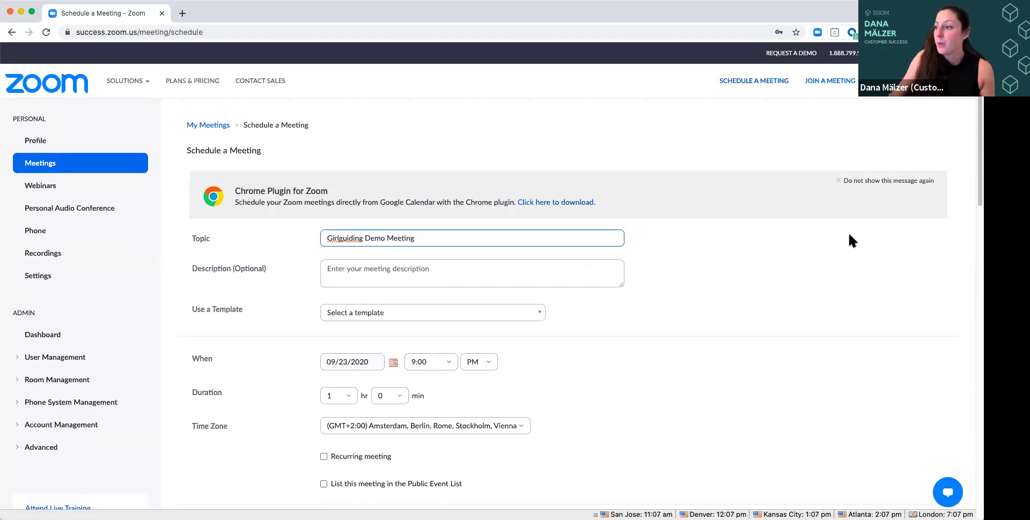
Step: Enter the meeting description "in this meeting we will be discussing new activities that we will conduct via Zoom!"
click(446, 279)
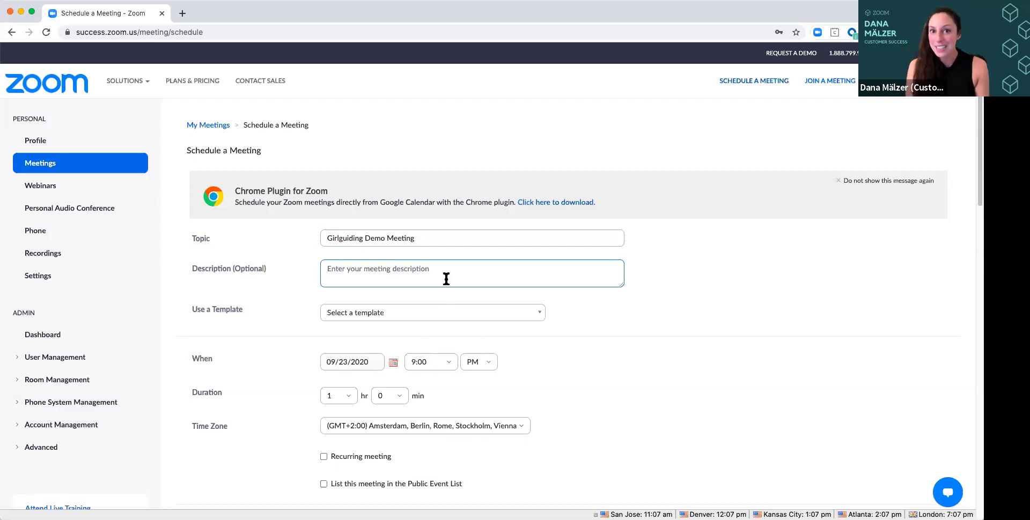
text(in this meet)
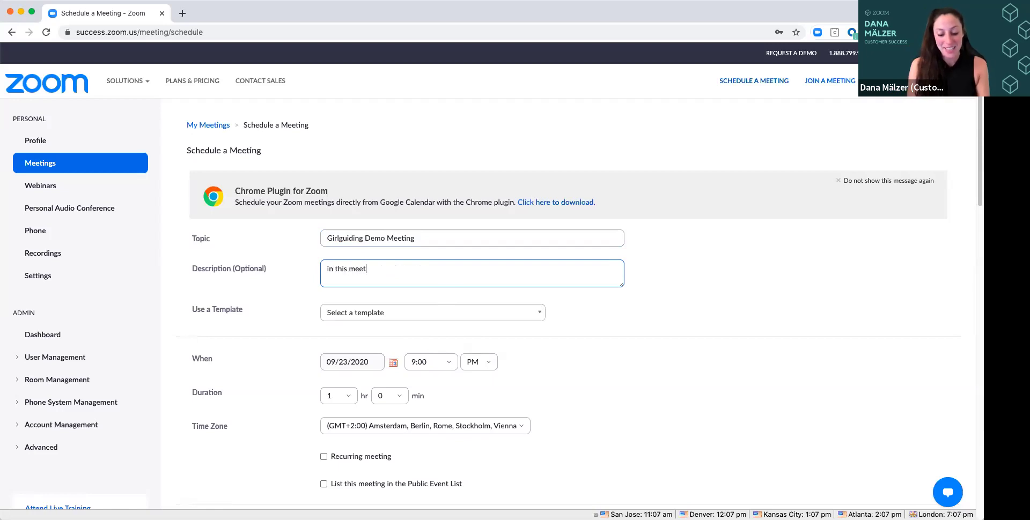
text(ing we will be discu)
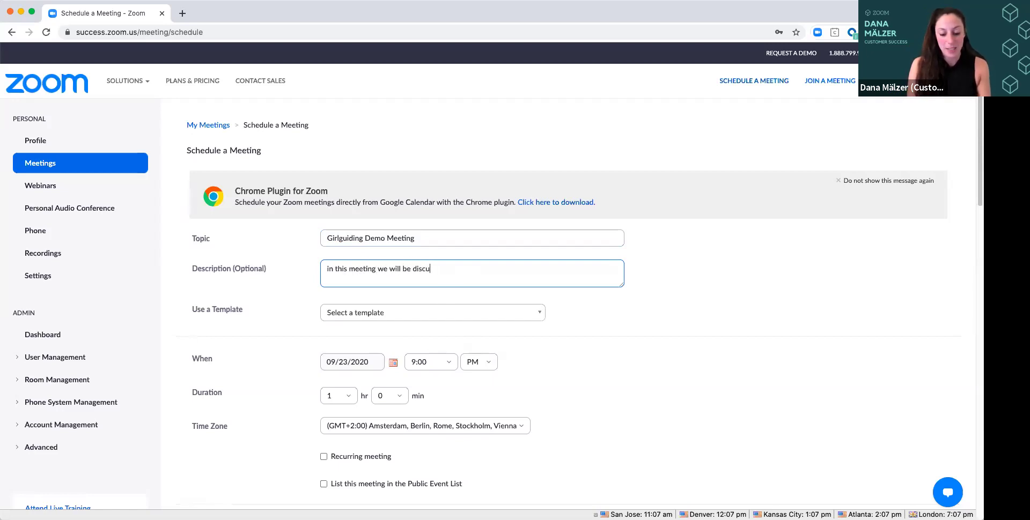
text(ssing new ac)
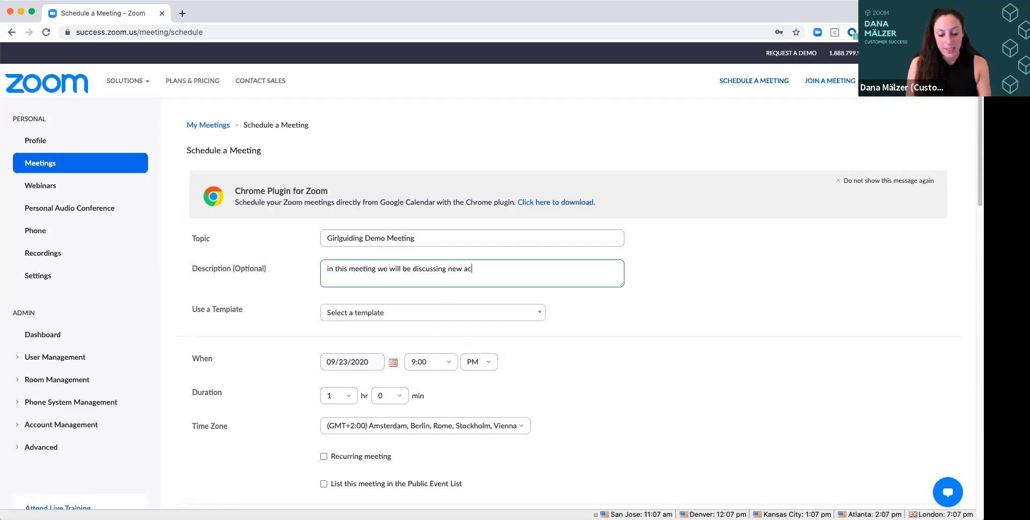
text(tivities that we wil)
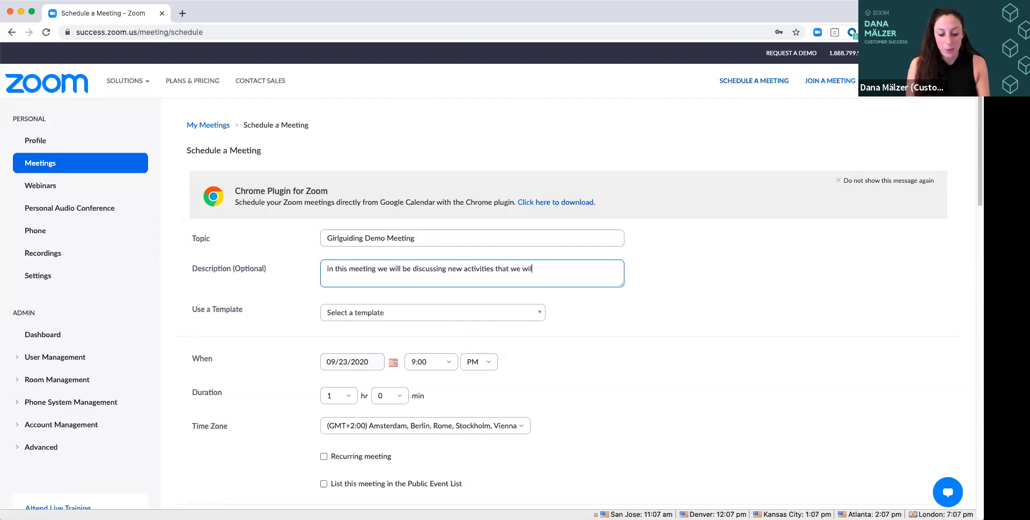
text(l conduct via Zoom!)
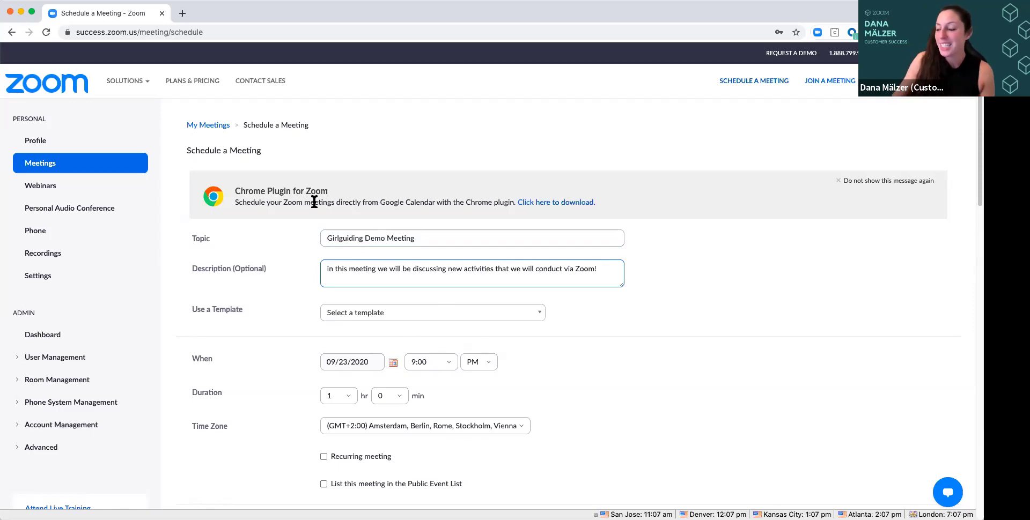
Step: Review the new meeting's date, duration, time zone, recurrence and registration settings
scroll(213, 285, down, 4)
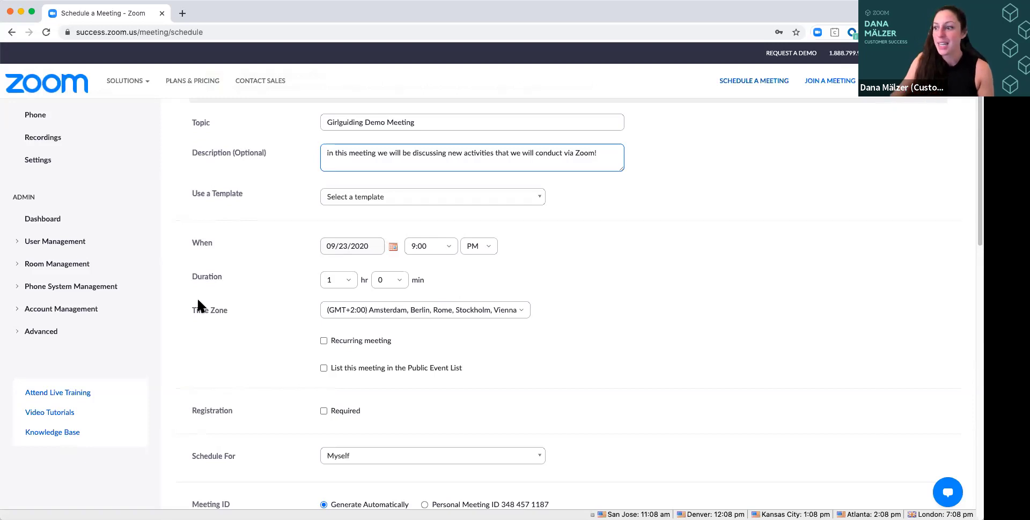
click(329, 311)
click(205, 297)
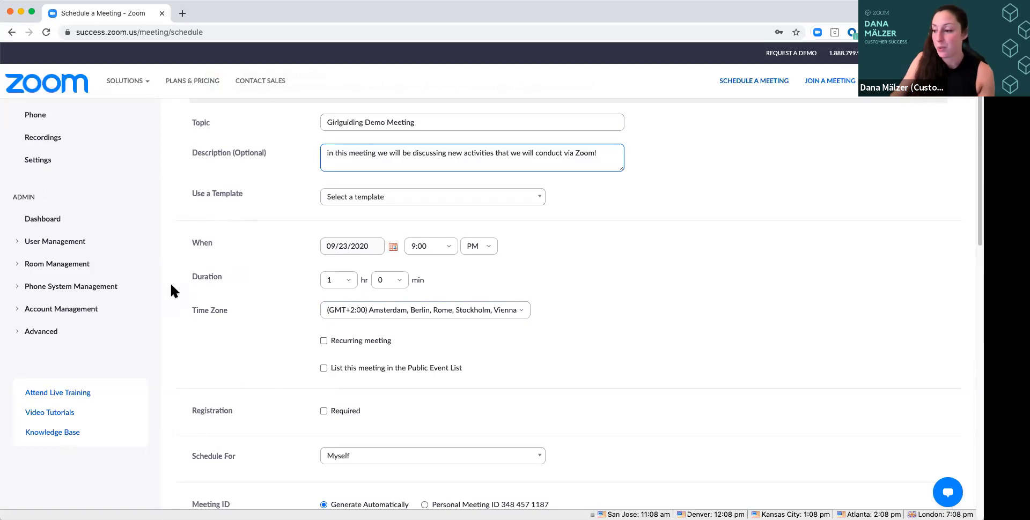
scroll(242, 291, down, 1)
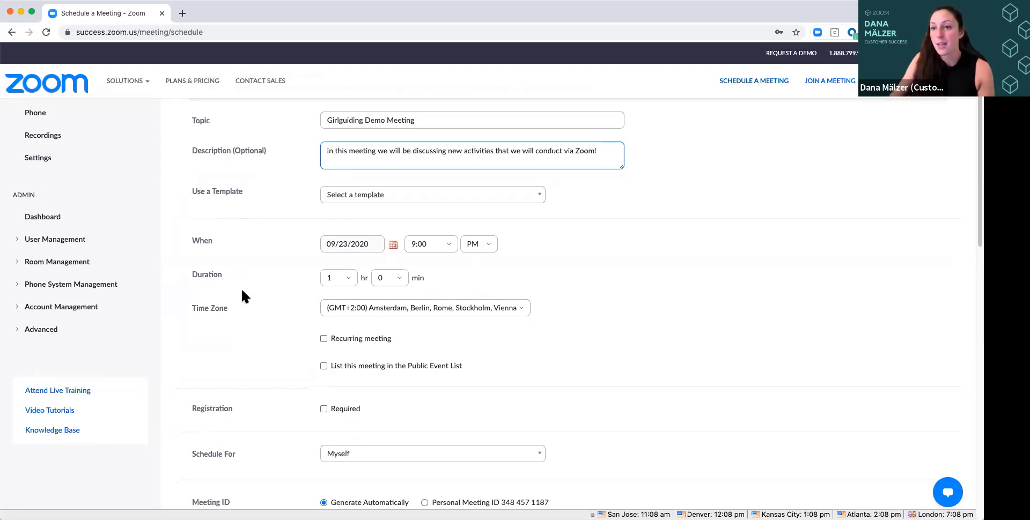
scroll(240, 290, down, 2)
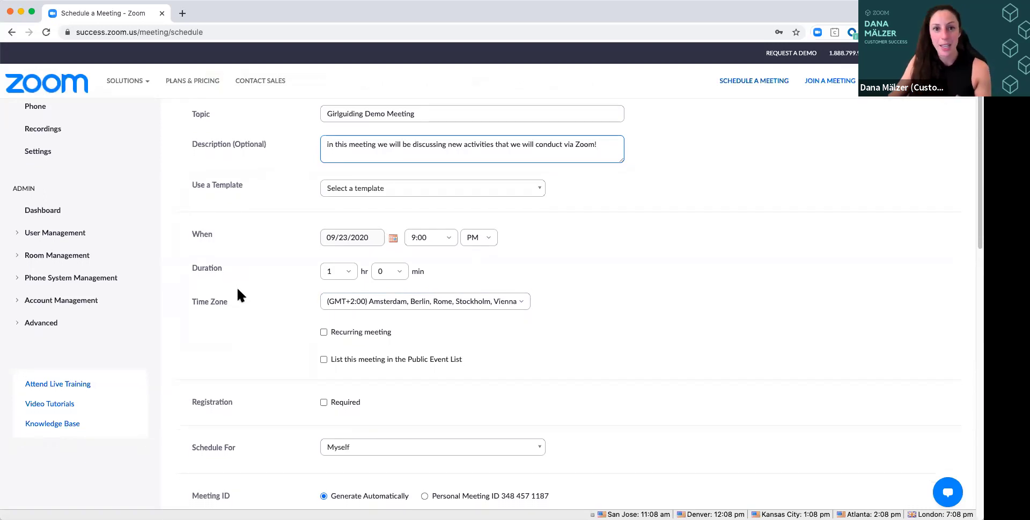
scroll(238, 295, down, 3)
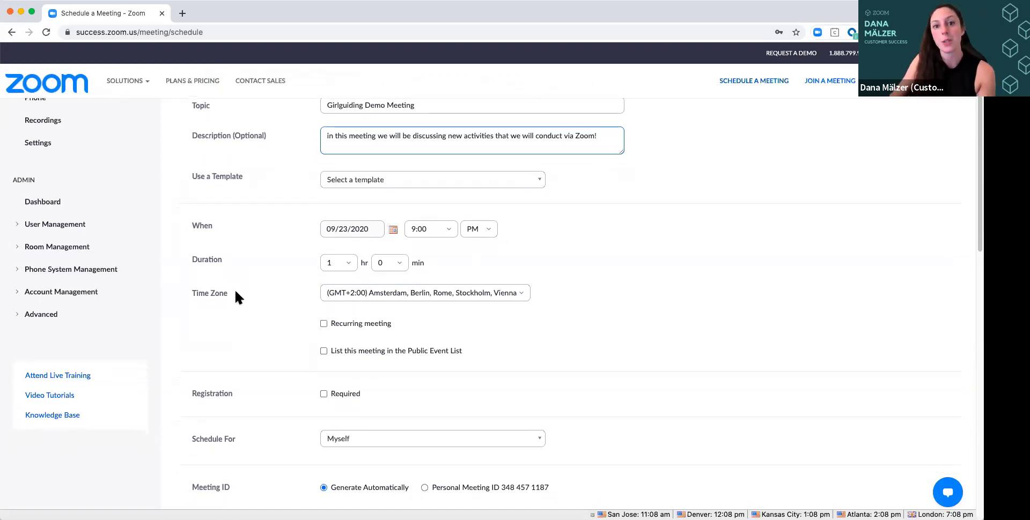
scroll(236, 293, down, 5)
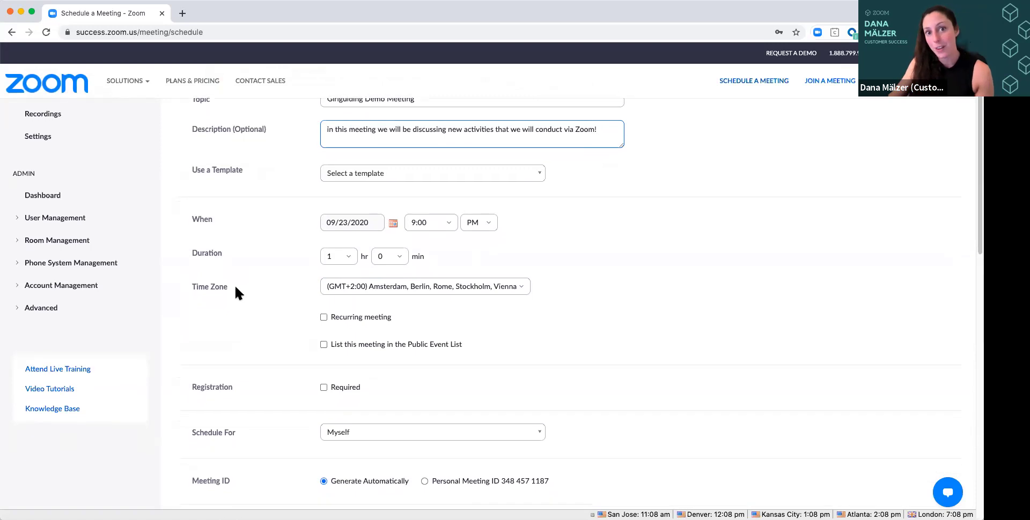
scroll(235, 295, down, 8)
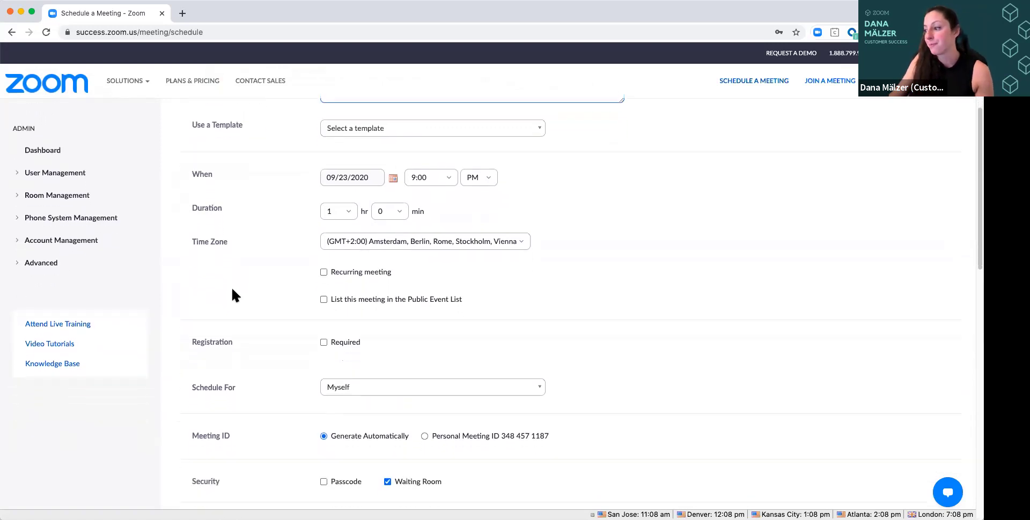
scroll(232, 295, down, 5)
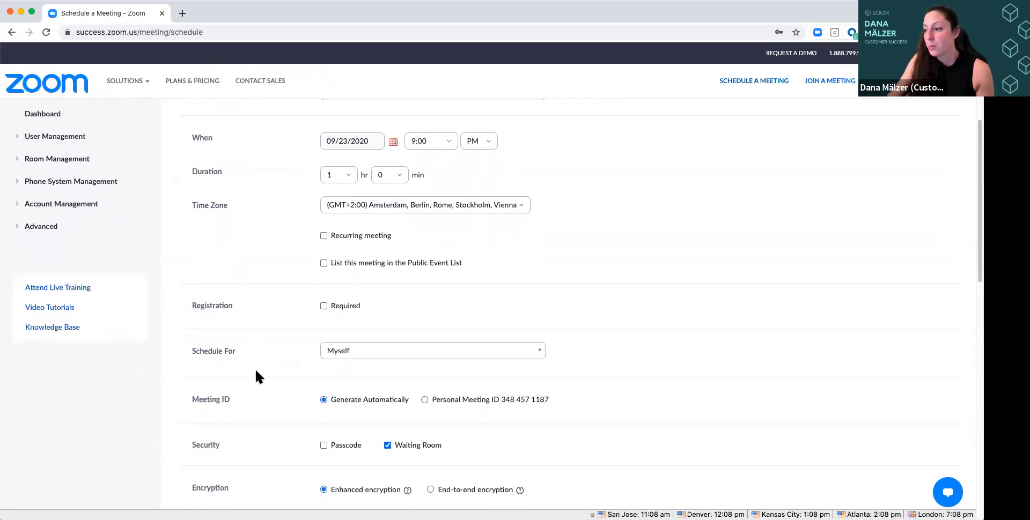
Step: Review the new meeting's meeting ID, security, encryption, video and audio settings
scroll(284, 378, down, 1)
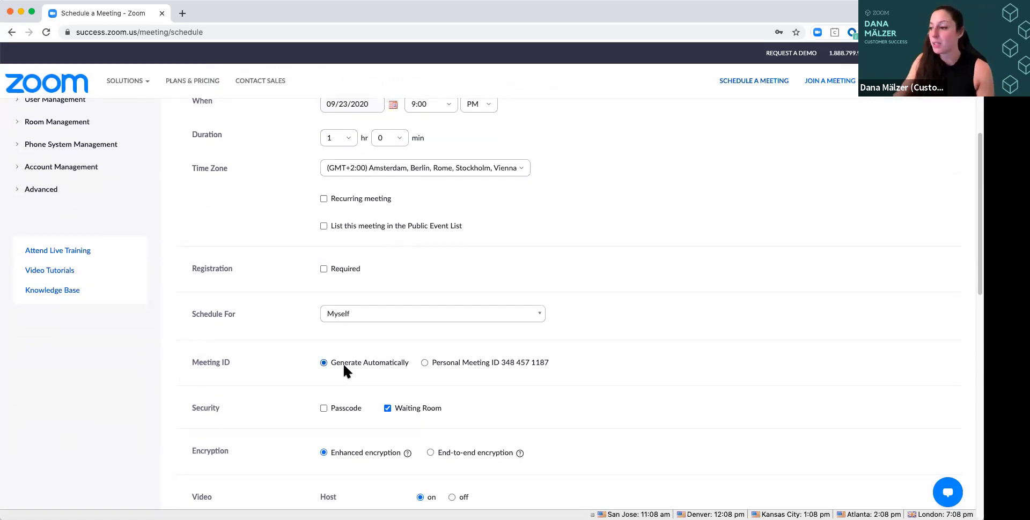
scroll(344, 365, down, 2)
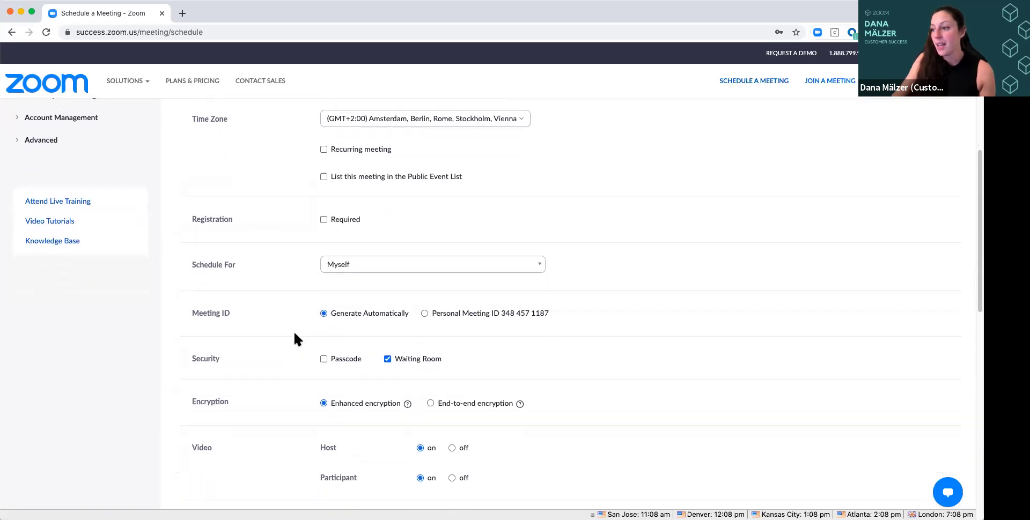
scroll(292, 330, down, 4)
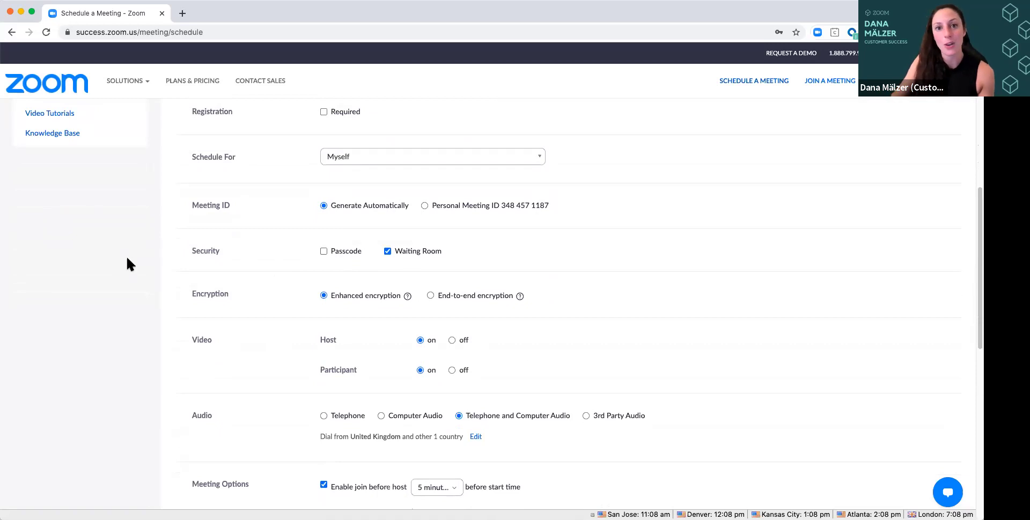
scroll(170, 276, down, 2)
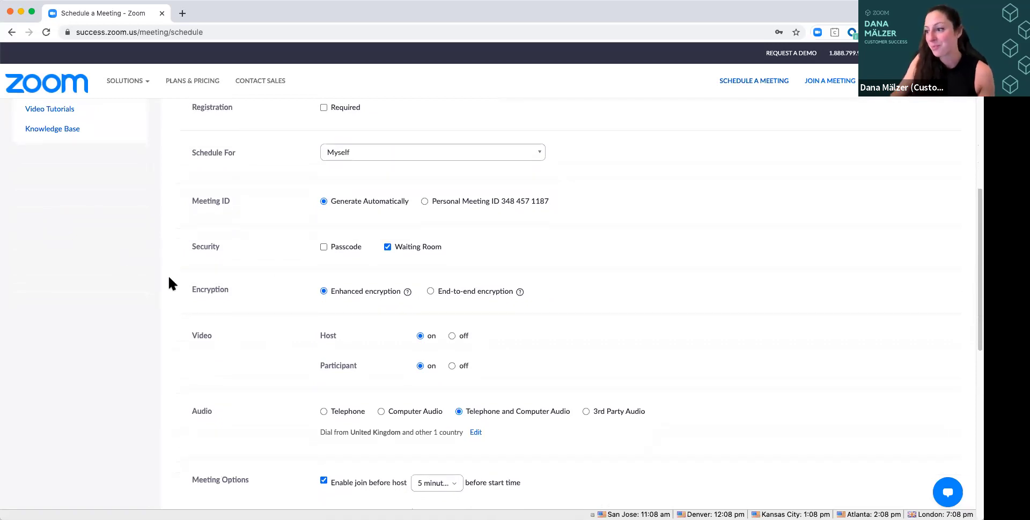
scroll(182, 293, down, 1)
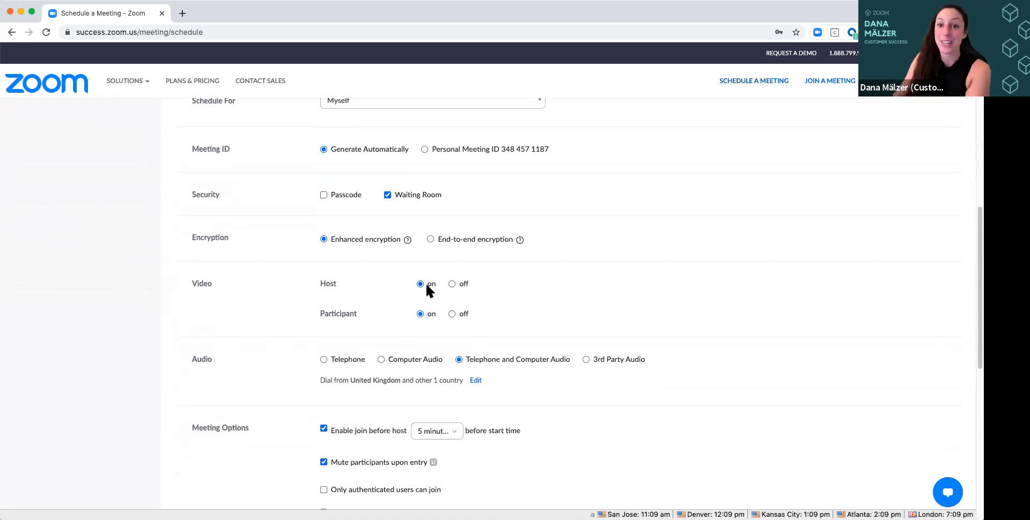
scroll(280, 290, down, 1)
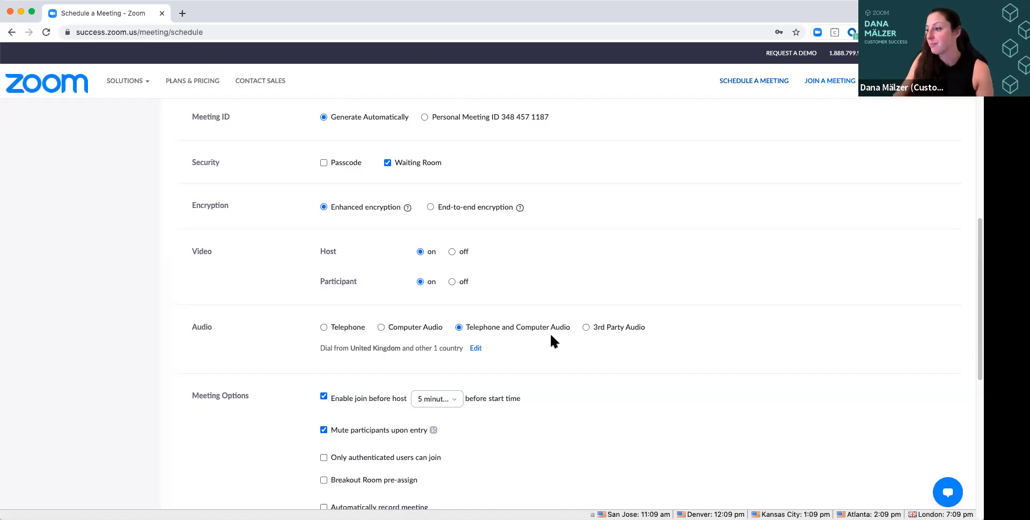
scroll(569, 344, down, 2)
scroll(569, 345, down, 2)
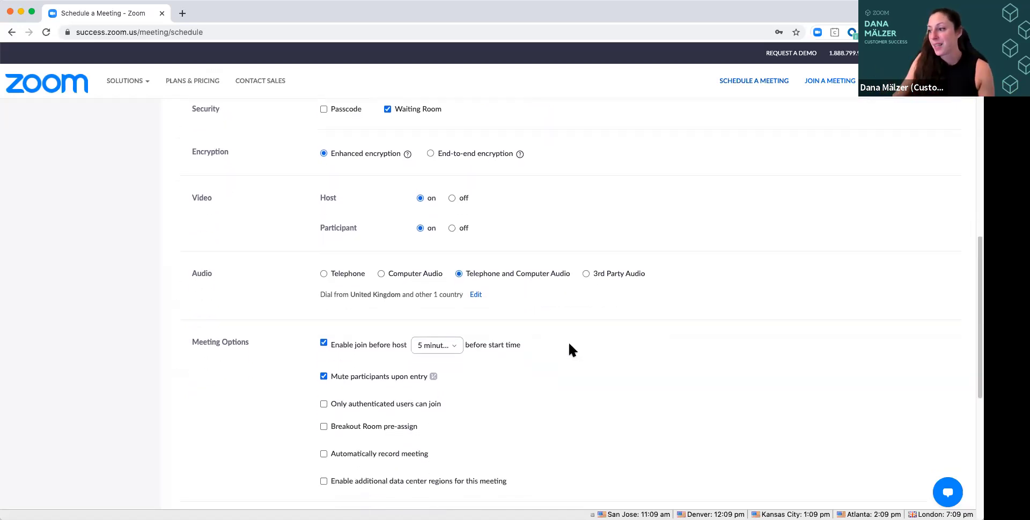
Step: Check the meeting options and alternative hosts setting, and save the scheduled meeting
scroll(569, 345, down, 3)
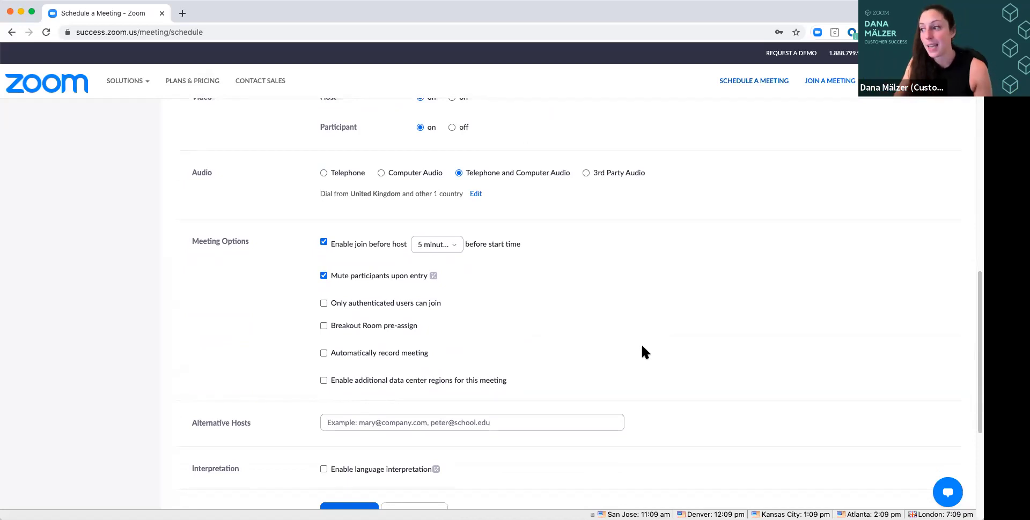
scroll(685, 318, down, 1)
scroll(685, 318, down, 1)
scroll(685, 320, down, 1)
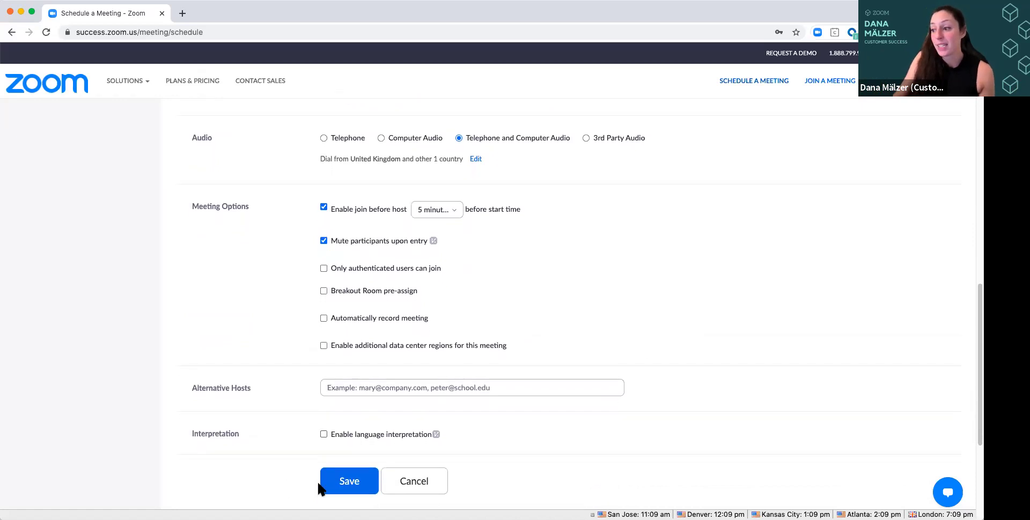
click(385, 387)
click(265, 368)
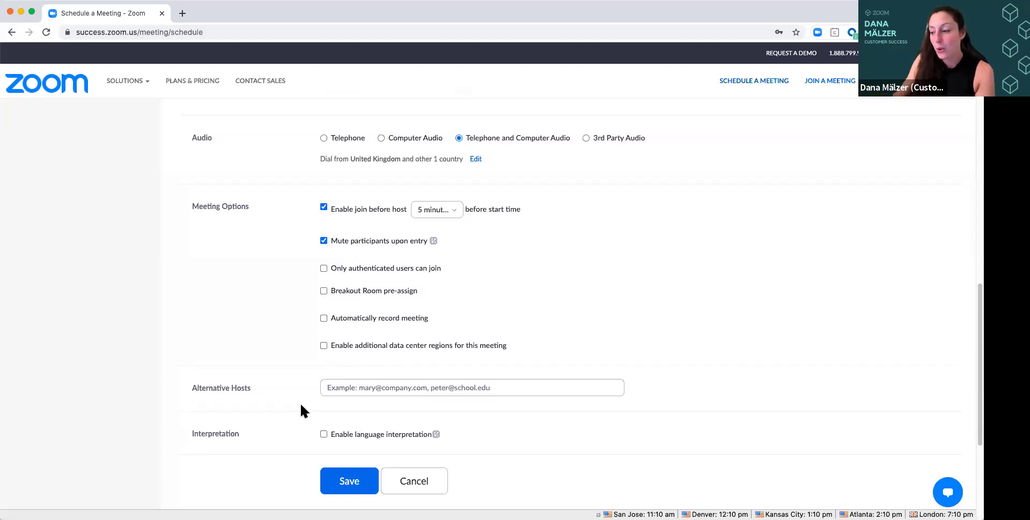
click(344, 490)
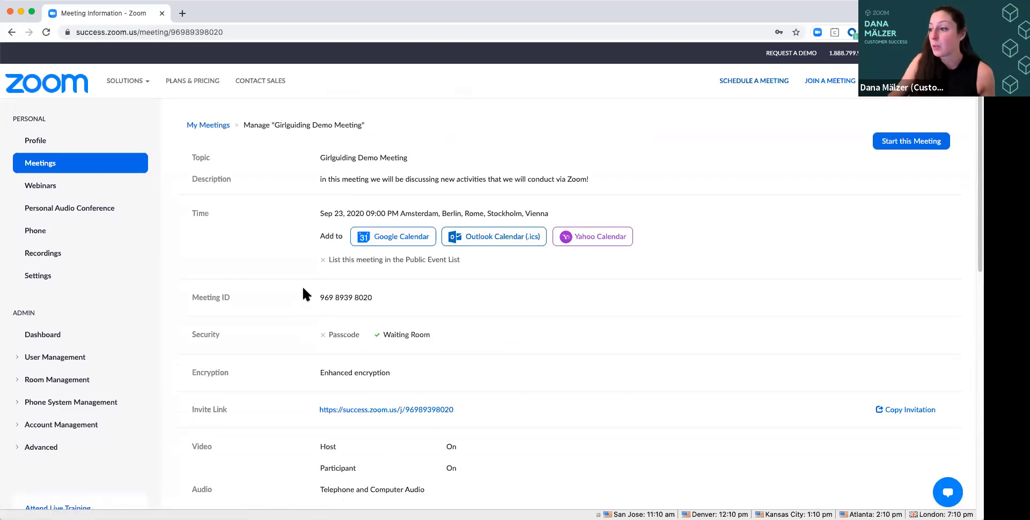
Step: Look over the saved meeting's details and open the personal settings to view the meeting security options
scroll(310, 381, down, 1)
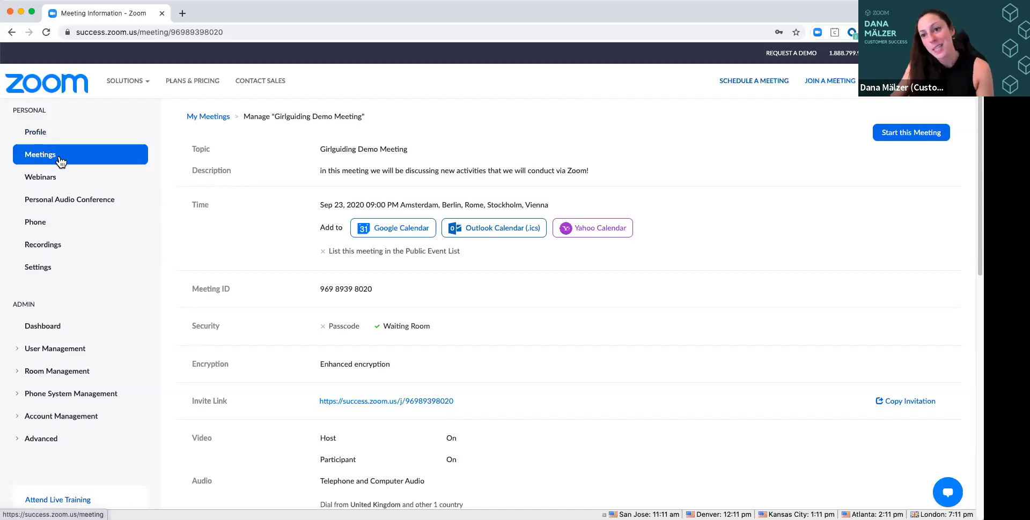
click(45, 274)
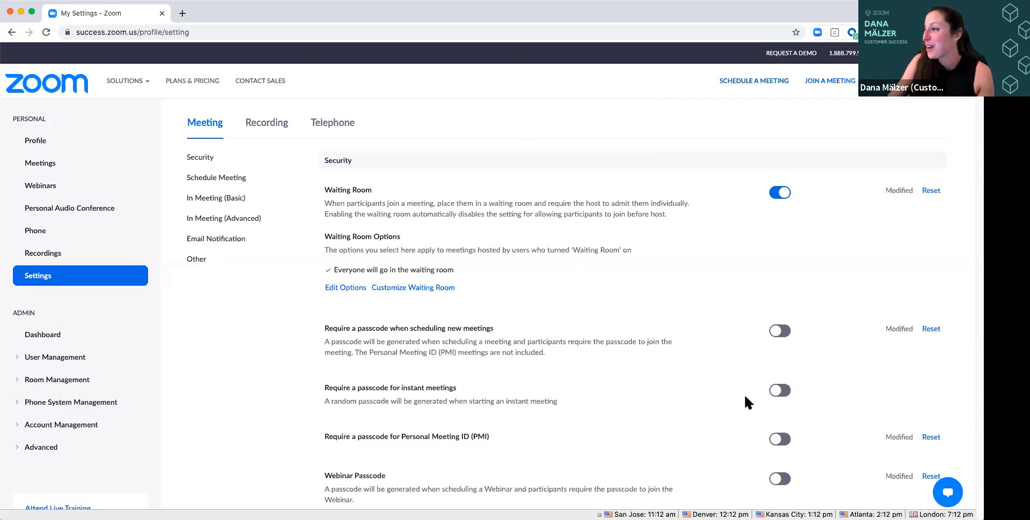
key(super+Tab)
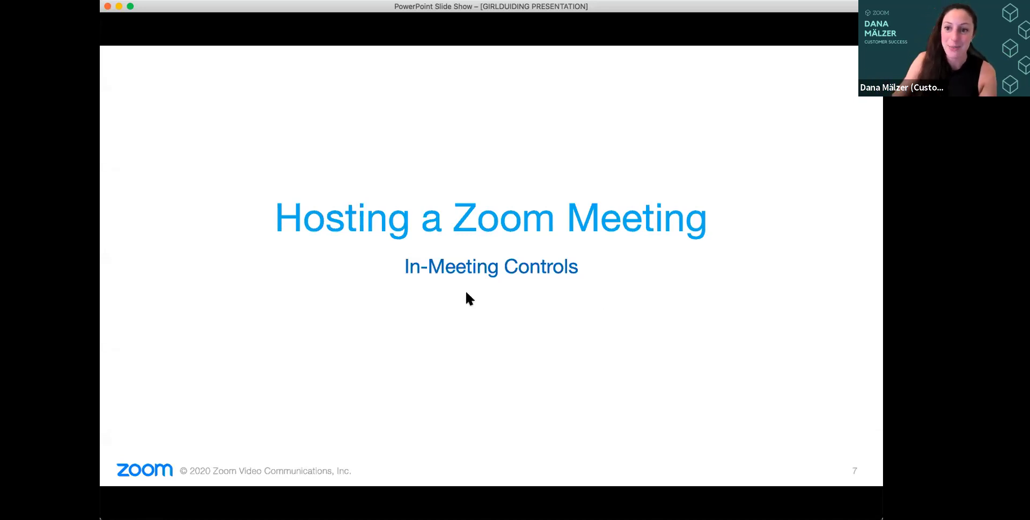
key(Right)
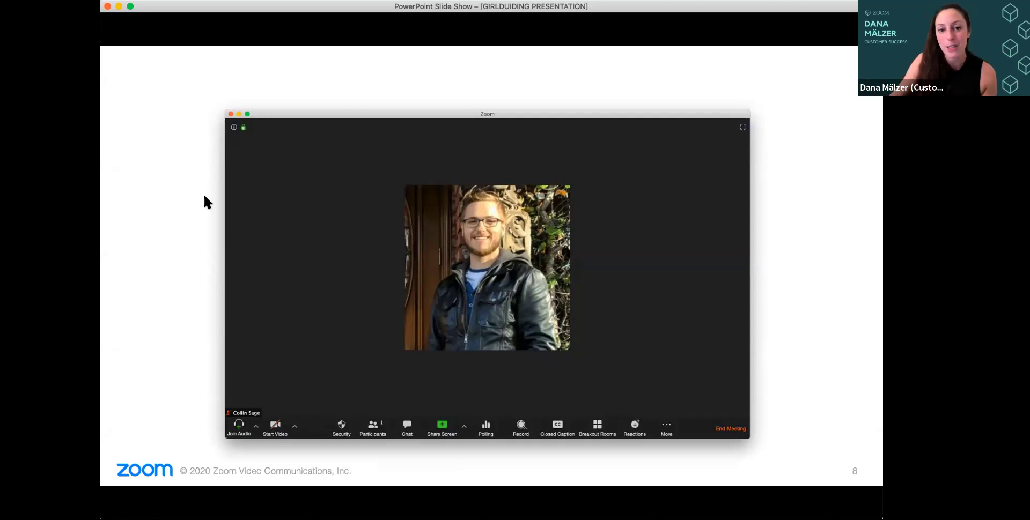
click(379, 353)
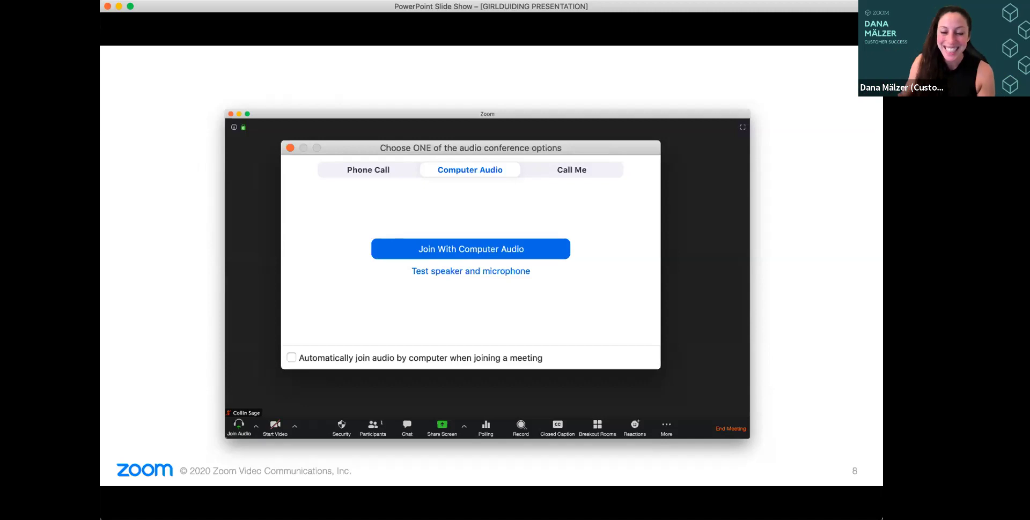
click(262, 224)
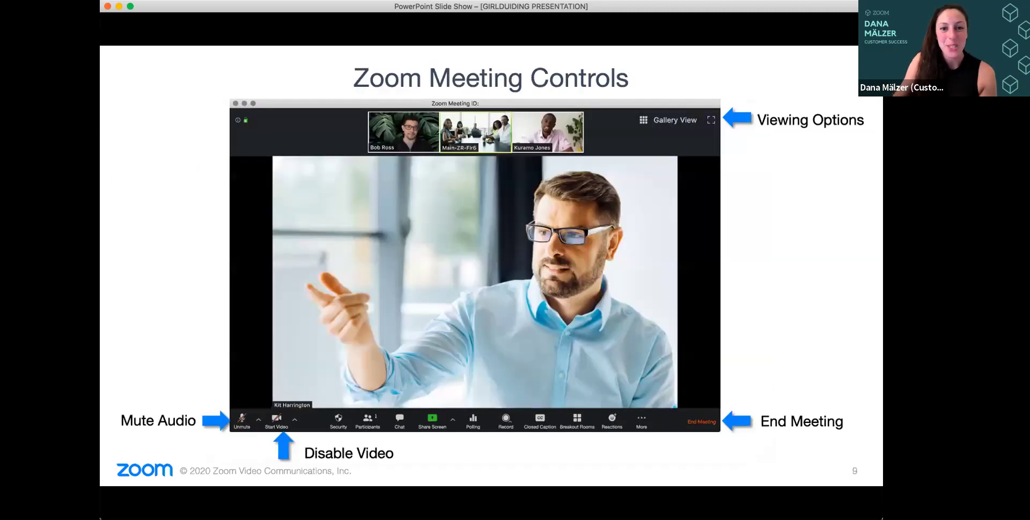